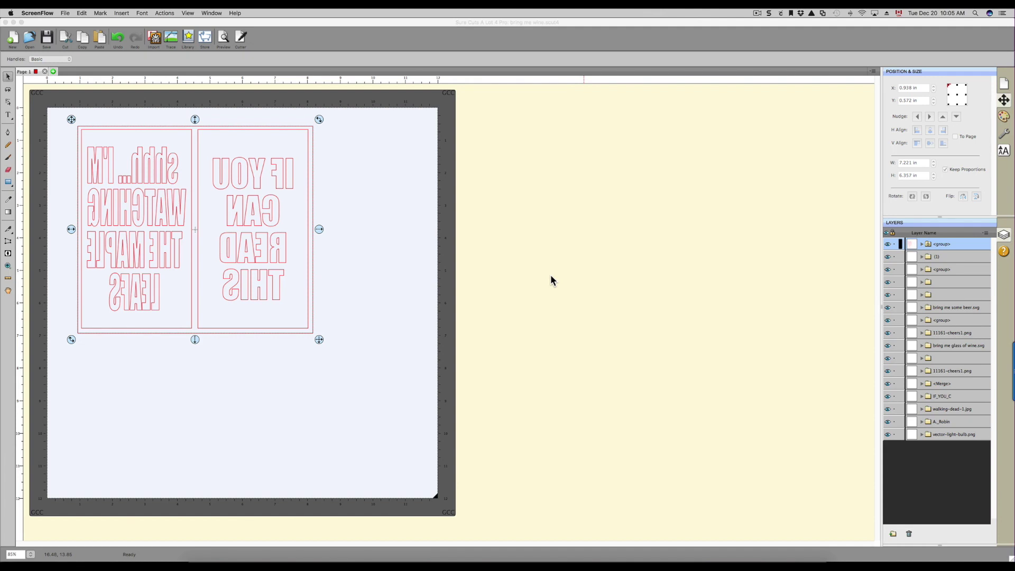
# Switch to Cricut Design Space in Chrome and start uploading a cut image by browsing for a file.
pyautogui.click(334, 428)
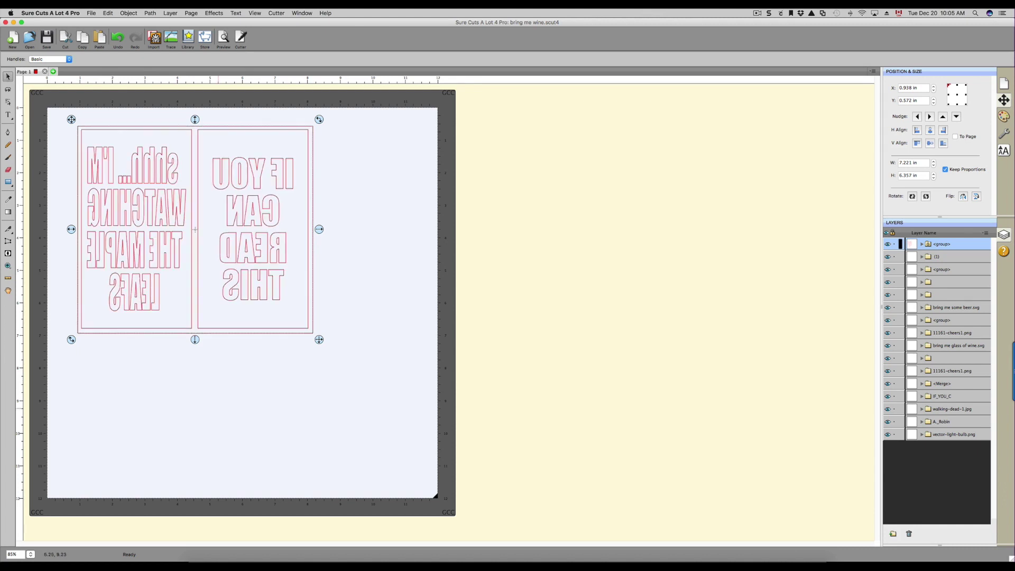
pyautogui.press('super+Tab')
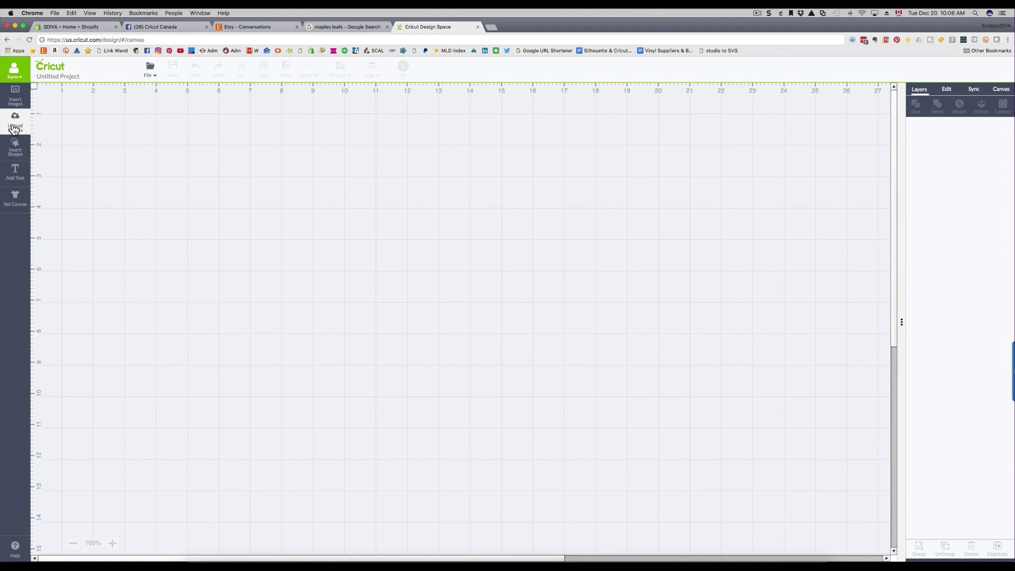
pyautogui.click(16, 130)
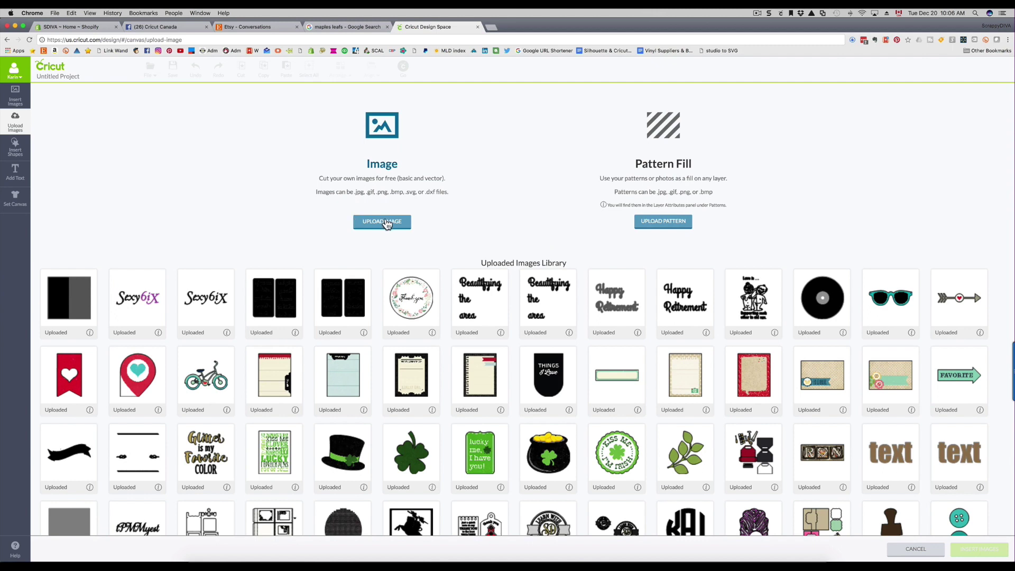
pyautogui.click(388, 223)
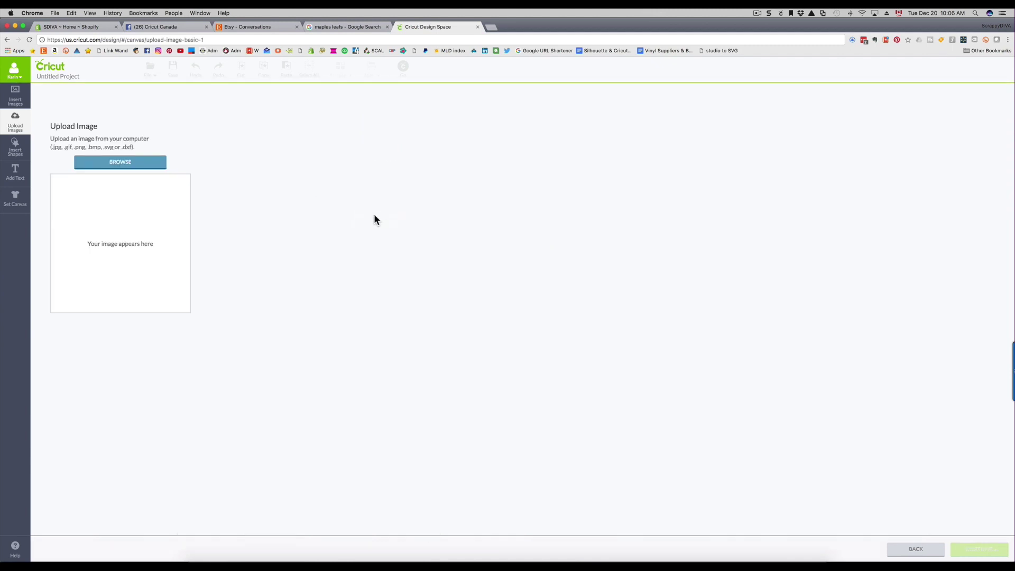
pyautogui.click(99, 163)
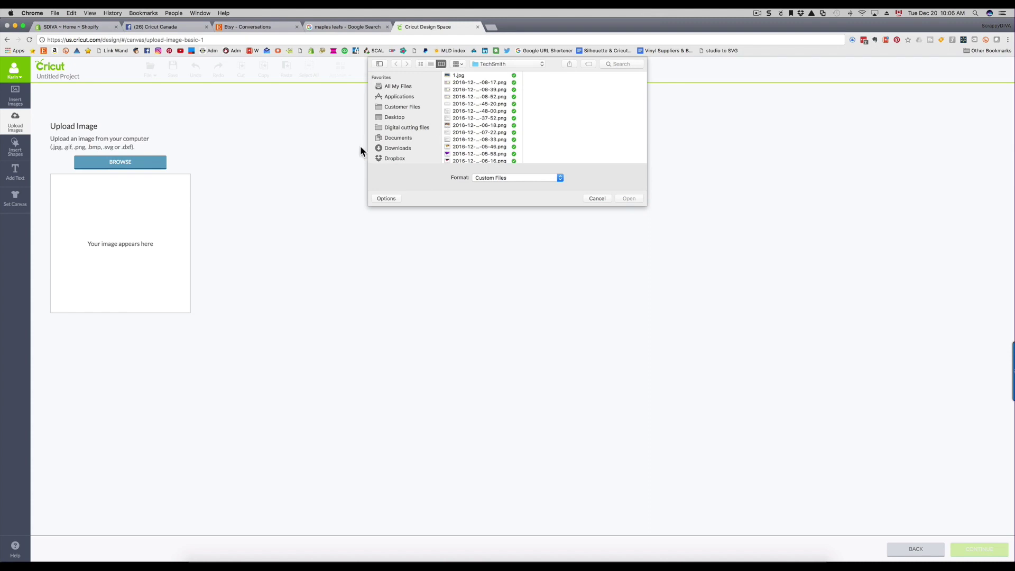
# Choose the file "I'm watching the Maple Leafs.svg" from the Temp folder for upload.
pyautogui.scroll(-5, 408, 131)
pyautogui.click(398, 112)
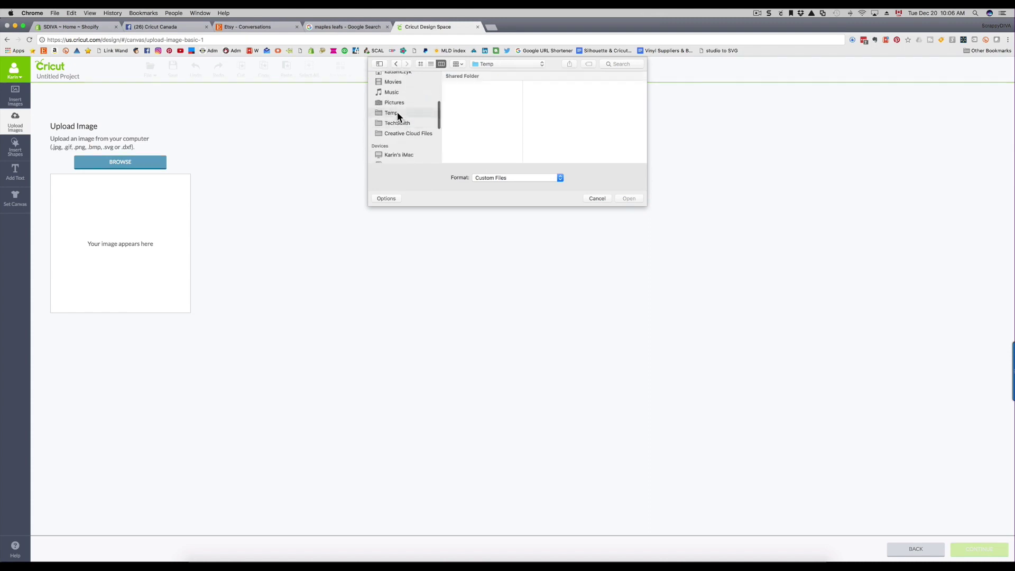
pyautogui.scroll(-8, 474, 127)
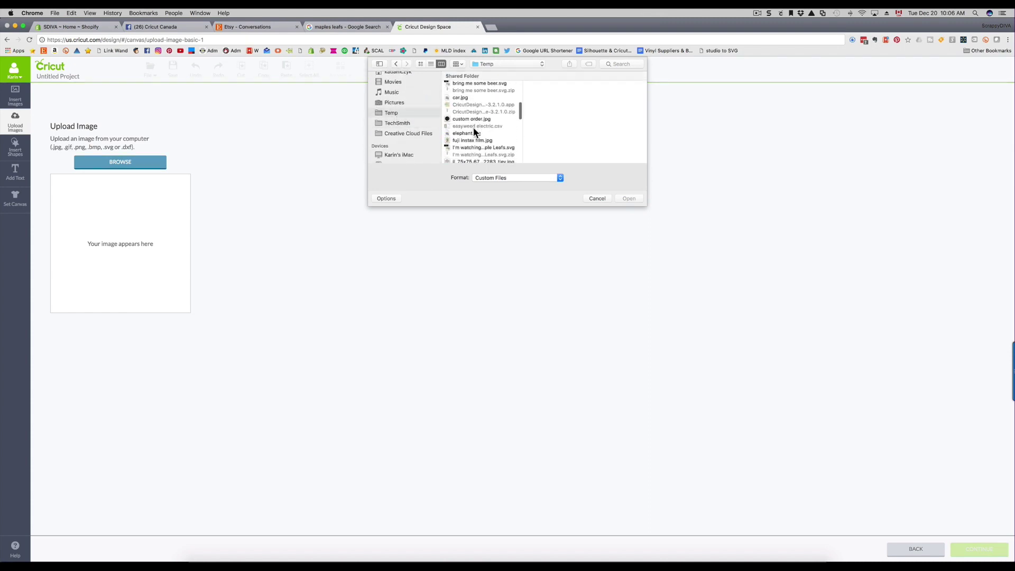
pyautogui.scroll(-3, 474, 127)
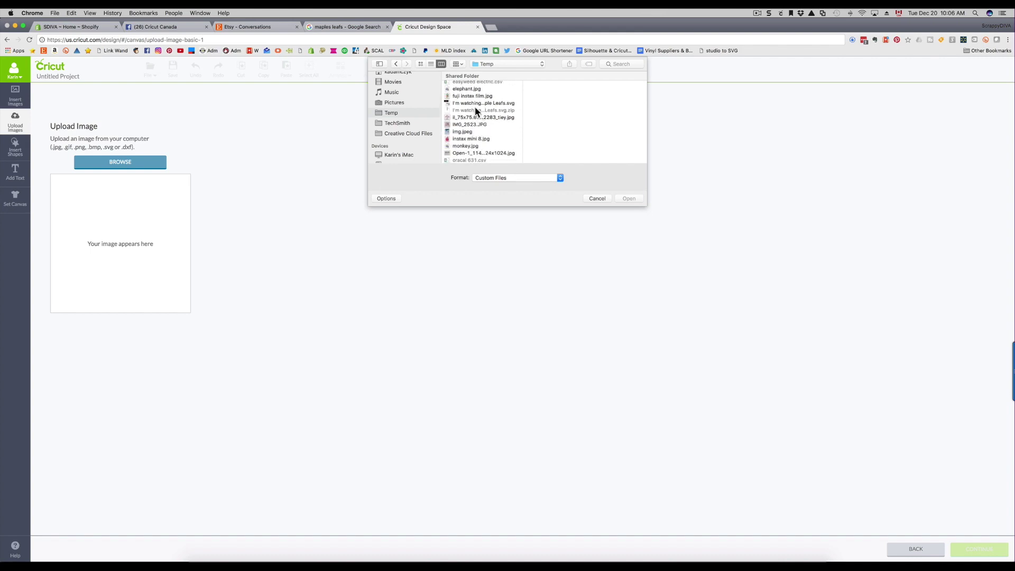
pyautogui.click(489, 102)
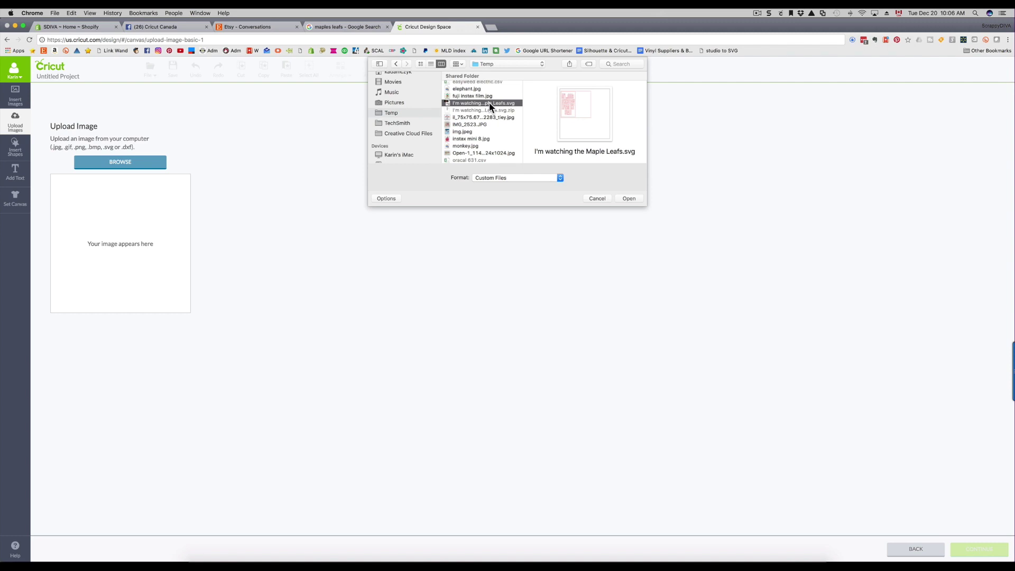
pyautogui.click(631, 200)
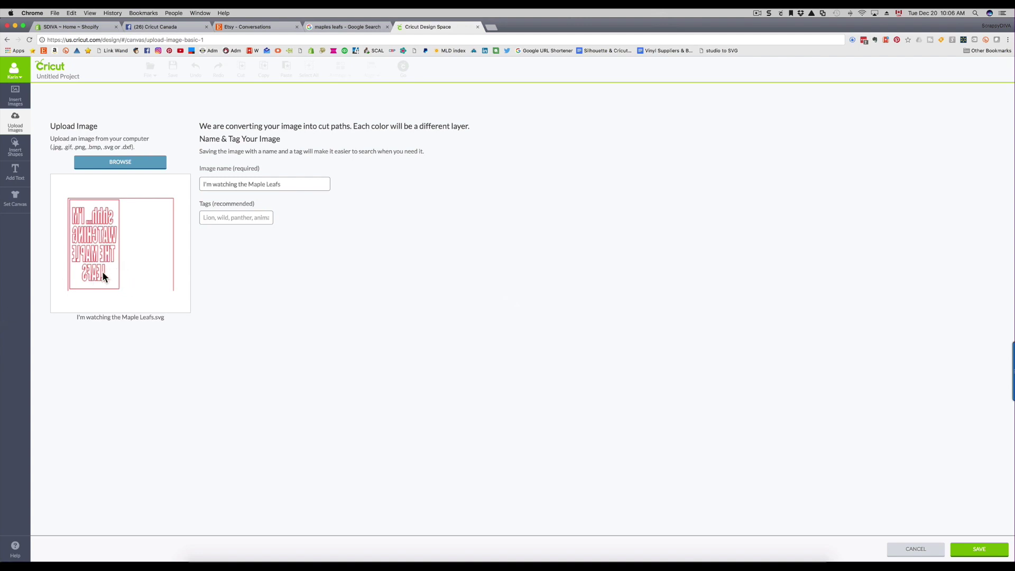
# Save the uploaded Maple Leafs image and insert it from the image library onto the canvas.
pyautogui.click(992, 553)
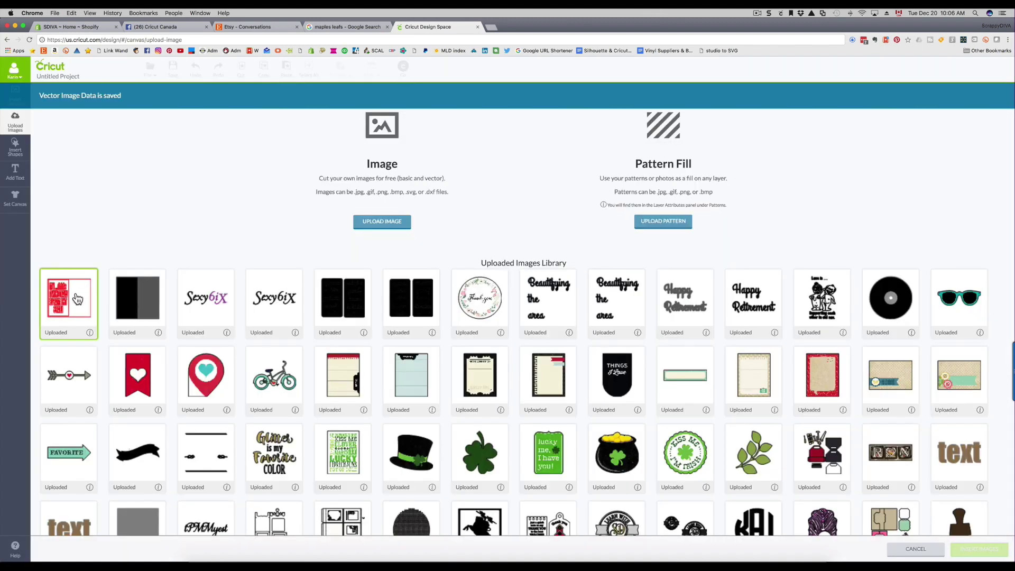
pyautogui.click(78, 299)
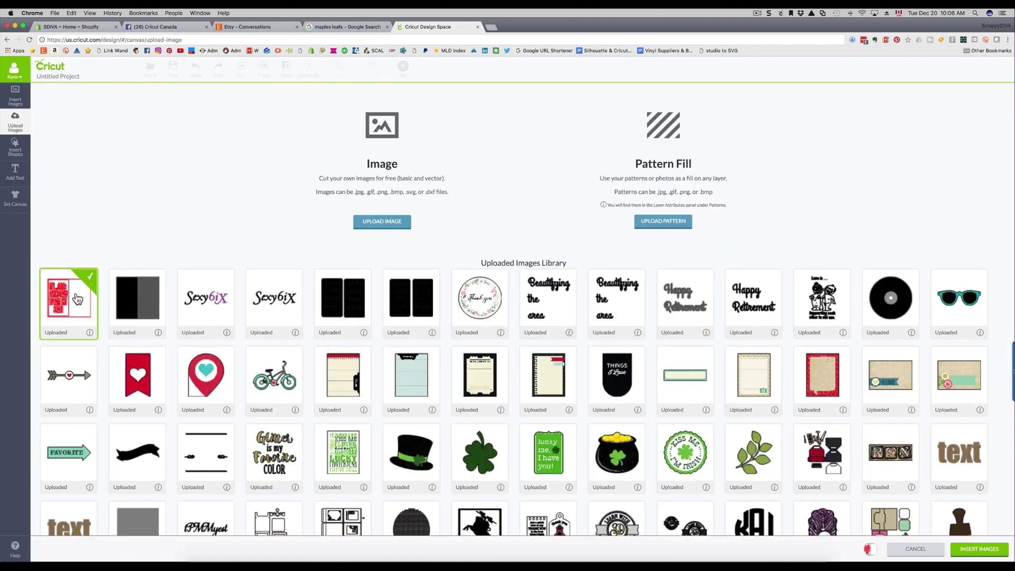
pyautogui.click(972, 550)
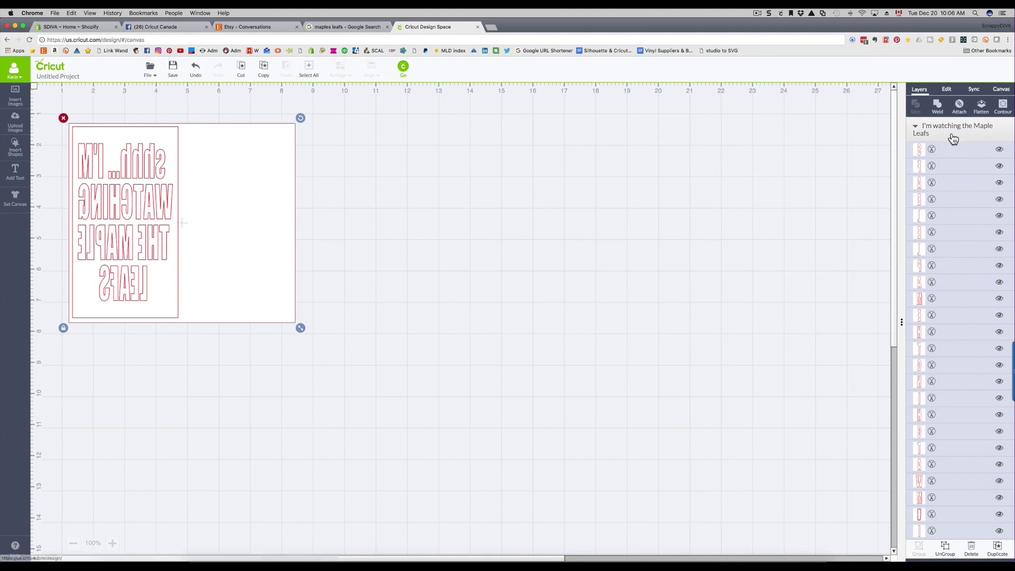
# Review the layers of the inserted Maple Leafs design and ungroup it.
pyautogui.scroll(-5, 975, 402)
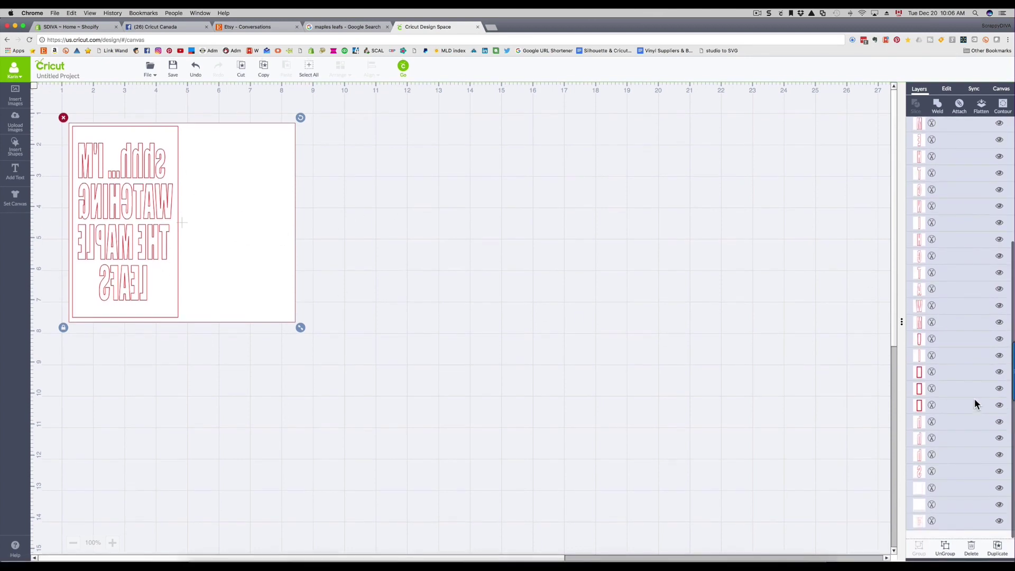
pyautogui.scroll(5, 975, 404)
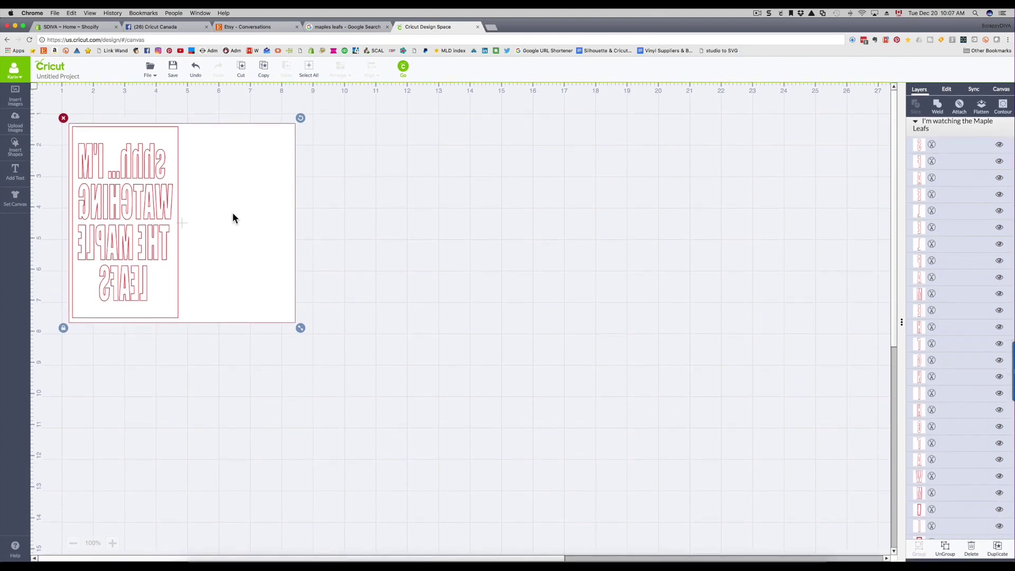
pyautogui.rightClick(212, 179)
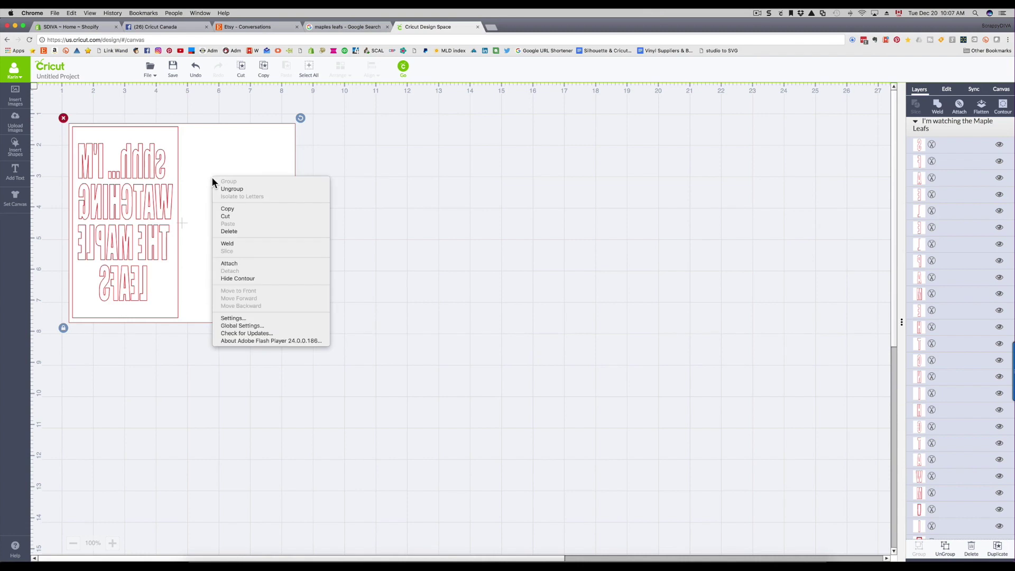
pyautogui.click(237, 189)
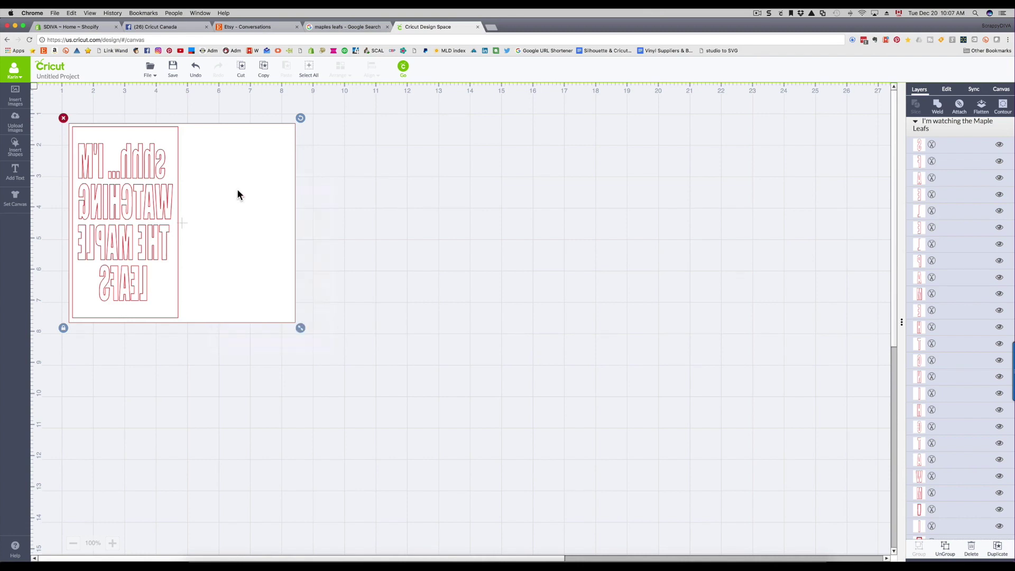
# Move the large backing rectangle to the right of the design and the Maple Leafs panel rectangle off its lettering.
pyautogui.moveTo(226, 179); pyautogui.dragTo(570, 177)
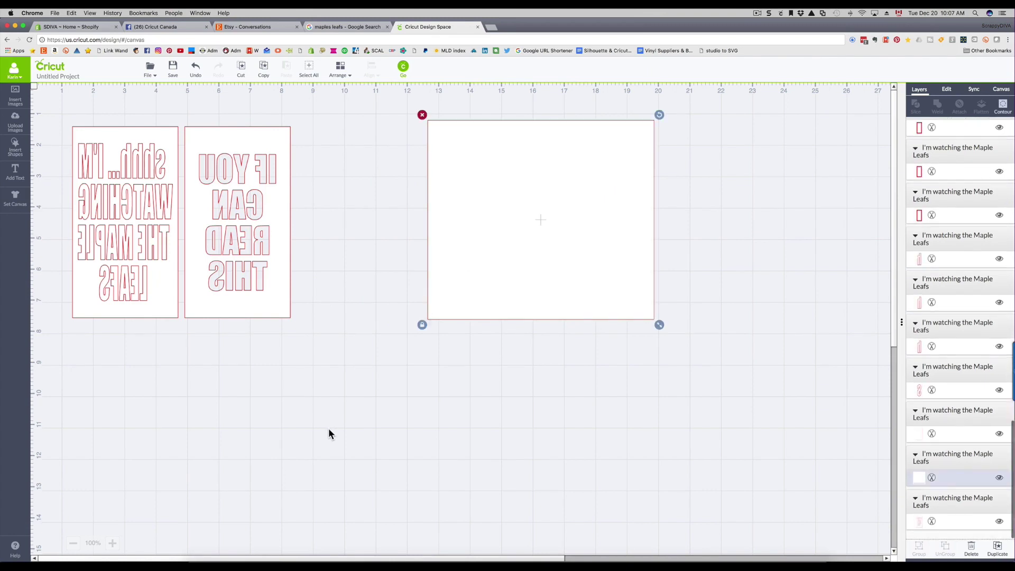
pyautogui.click(328, 427)
pyautogui.moveTo(167, 315); pyautogui.dragTo(401, 391)
# Select all the loose letters of the "shhh... I'm watching the Maple Leafs" text and weld them together.
pyautogui.moveTo(62, 127); pyautogui.dragTo(173, 338)
pyautogui.rightClick(122, 233)
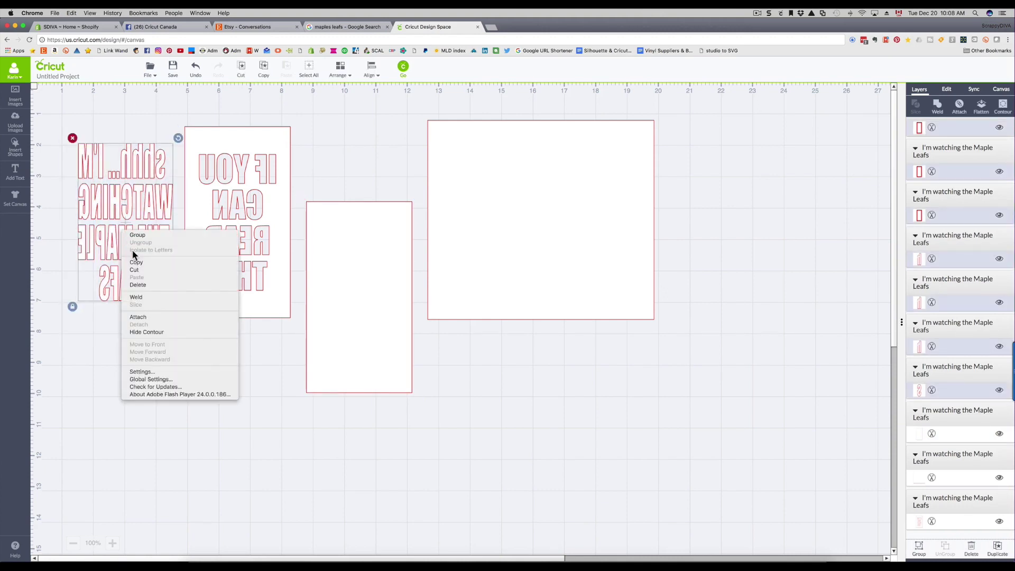
pyautogui.click(134, 297)
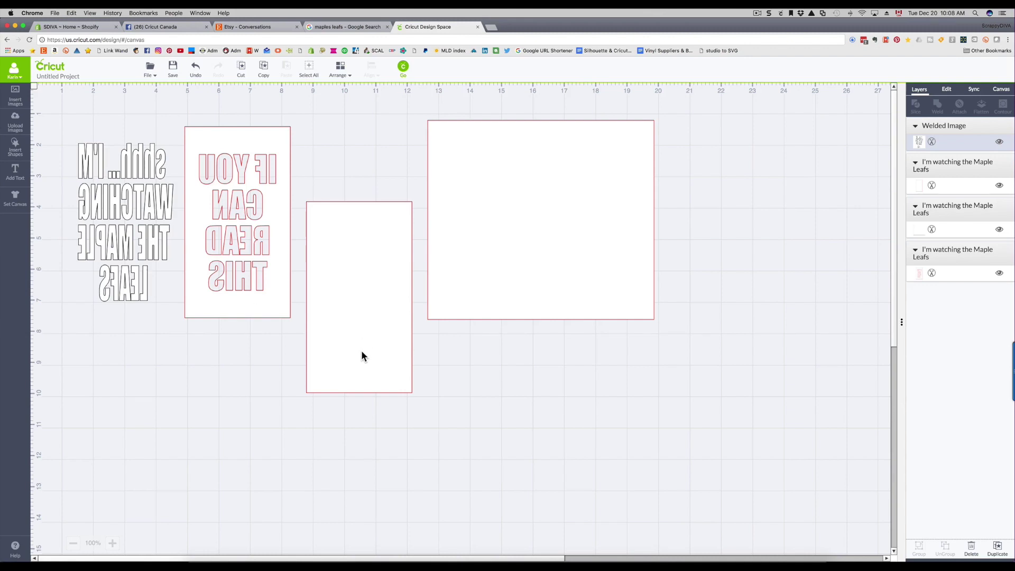
# Move the small blank panel rectangle back behind the welded Maple Leafs text.
pyautogui.click(123, 217)
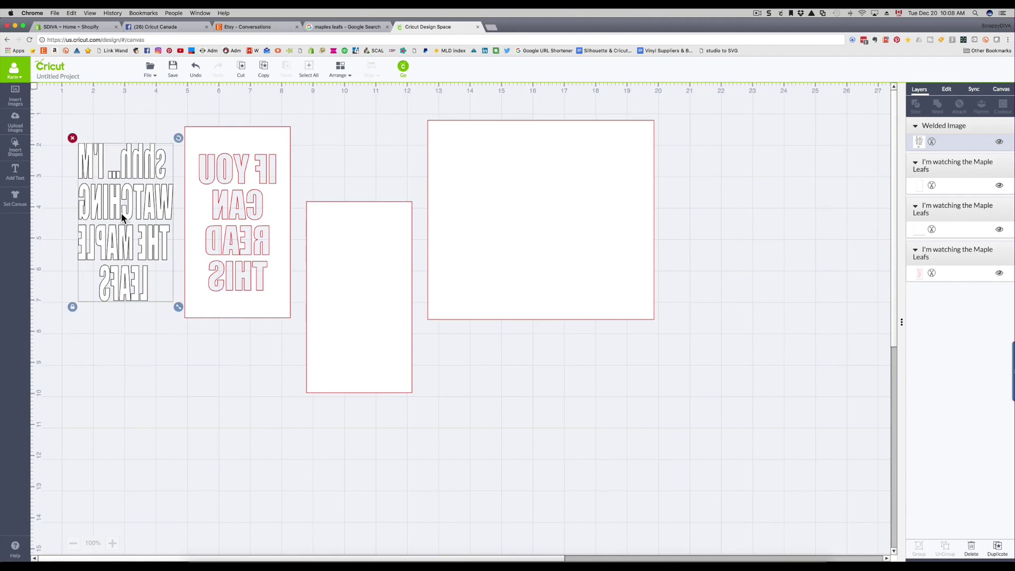
pyautogui.click(365, 312)
pyautogui.moveTo(365, 311); pyautogui.dragTo(132, 233)
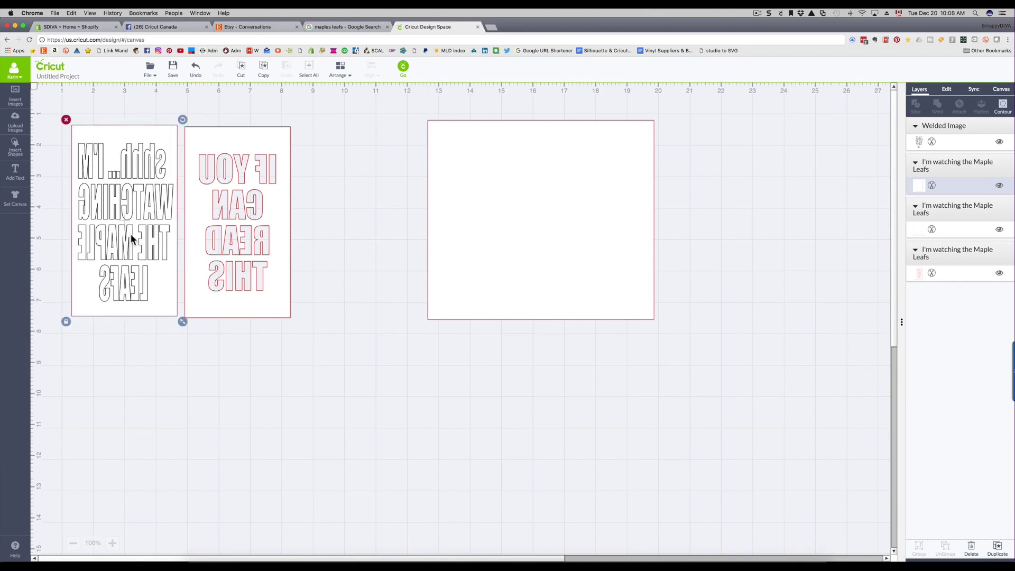
# Center the welded Maple Leafs text and its panel rectangle on each other horizontally and vertically.
pyautogui.moveTo(51, 104); pyautogui.dragTo(181, 388)
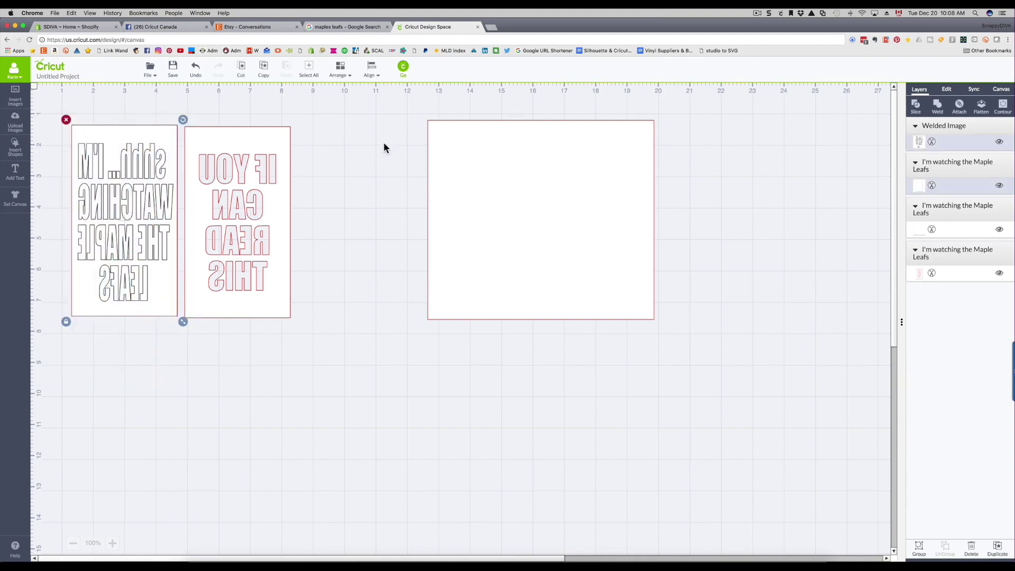
pyautogui.click(378, 69)
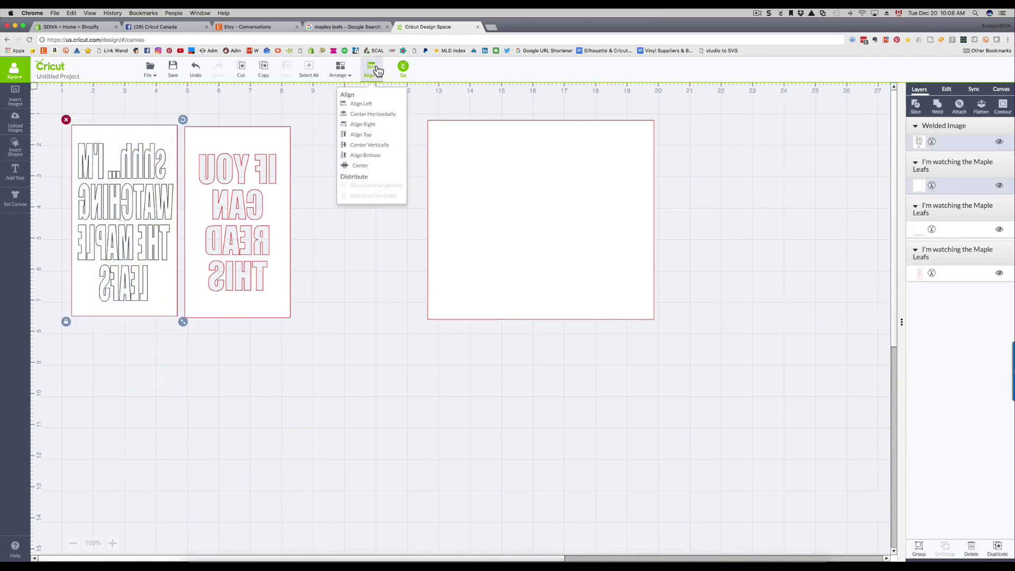
pyautogui.click(374, 115)
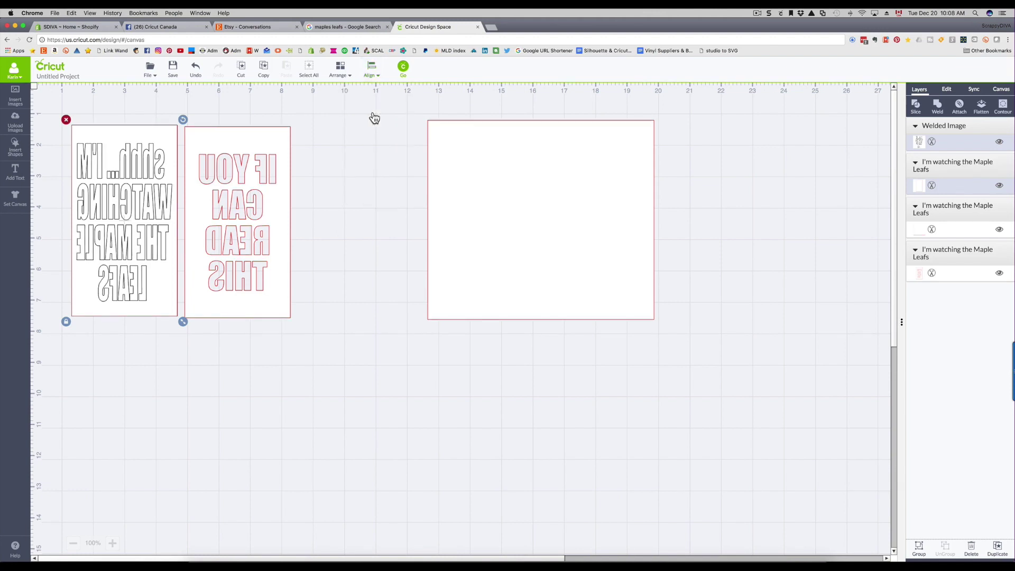
pyautogui.click(372, 68)
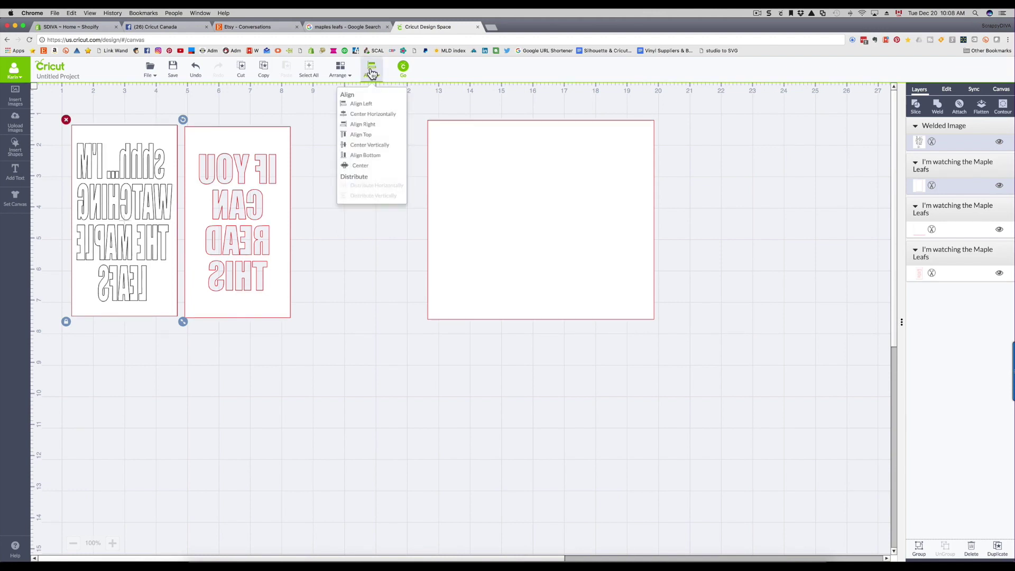
pyautogui.click(370, 146)
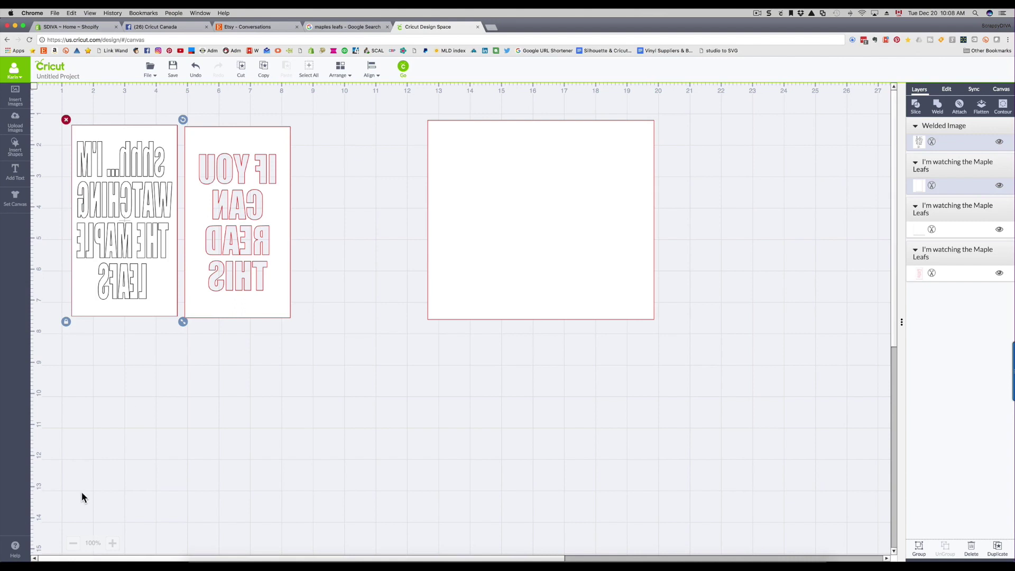
pyautogui.click(182, 441)
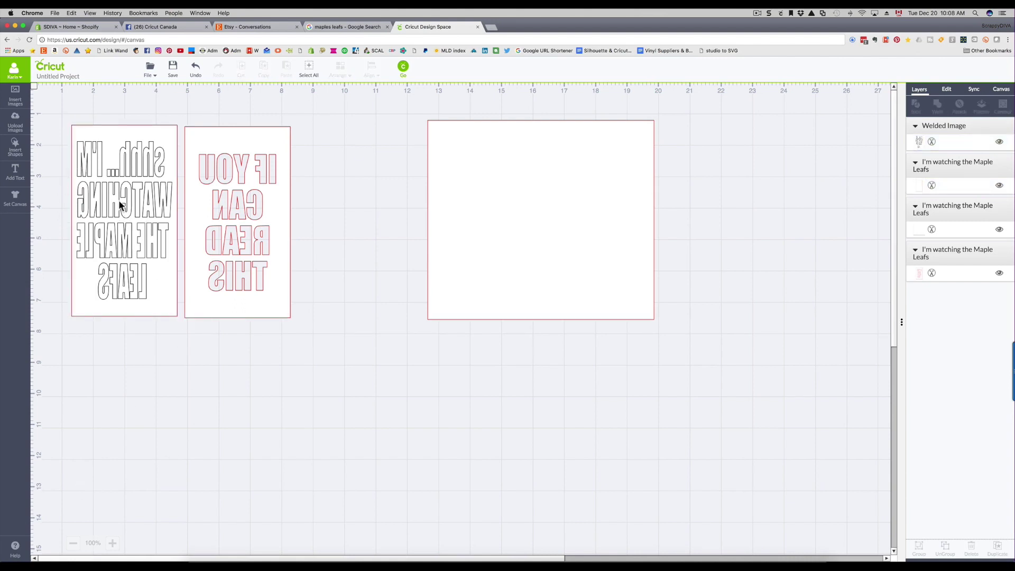
# Slice the welded Maple Leafs text out of its panel rectangle.
pyautogui.moveTo(51, 109); pyautogui.dragTo(181, 396)
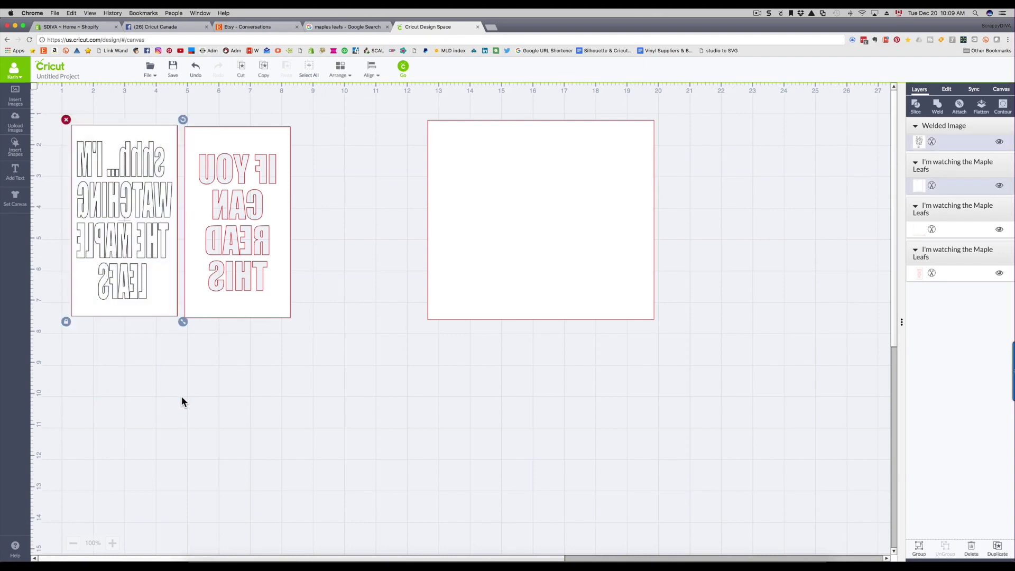
pyautogui.rightClick(123, 218)
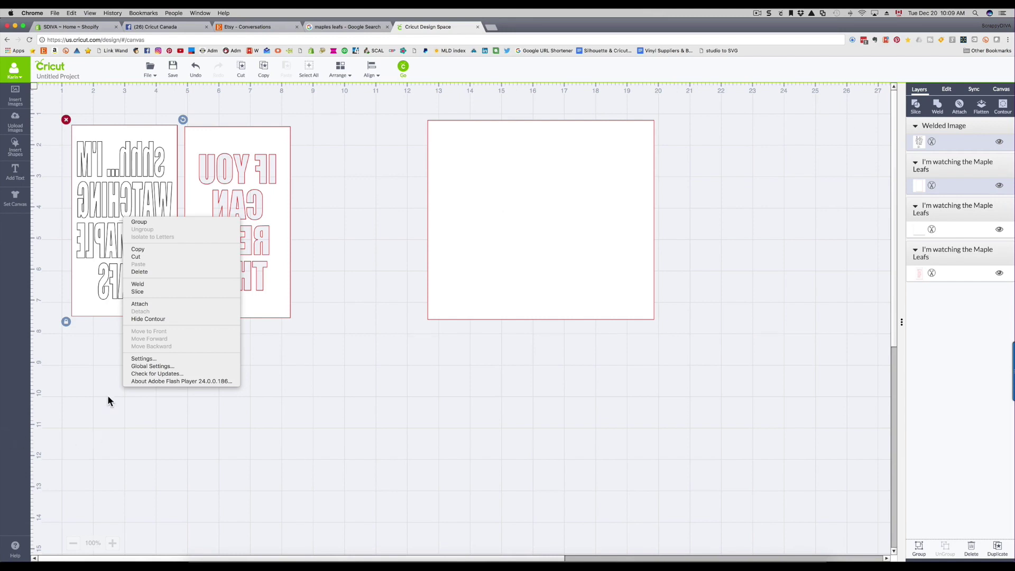
pyautogui.click(148, 294)
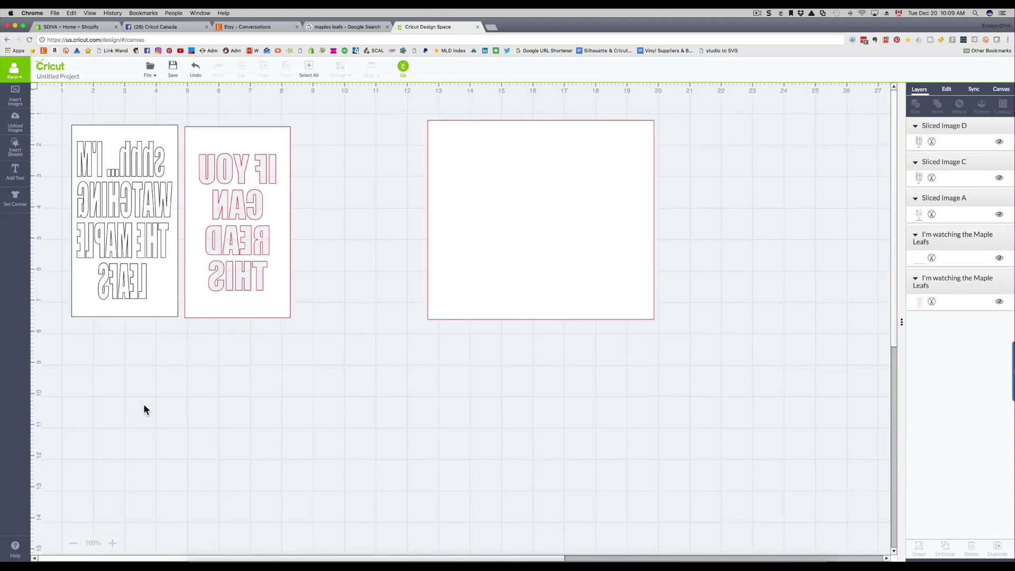
# Pull both leftover copies of the sliced lettering off the Maple Leafs panel and delete them.
pyautogui.moveTo(160, 280); pyautogui.dragTo(405, 466)
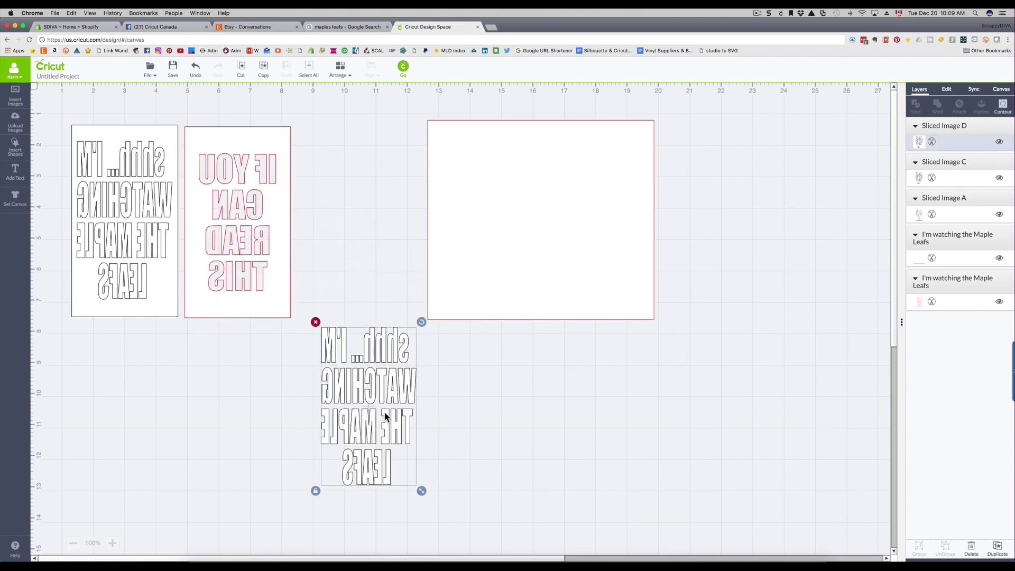
pyautogui.press('Delete')
pyautogui.moveTo(126, 206); pyautogui.dragTo(350, 369)
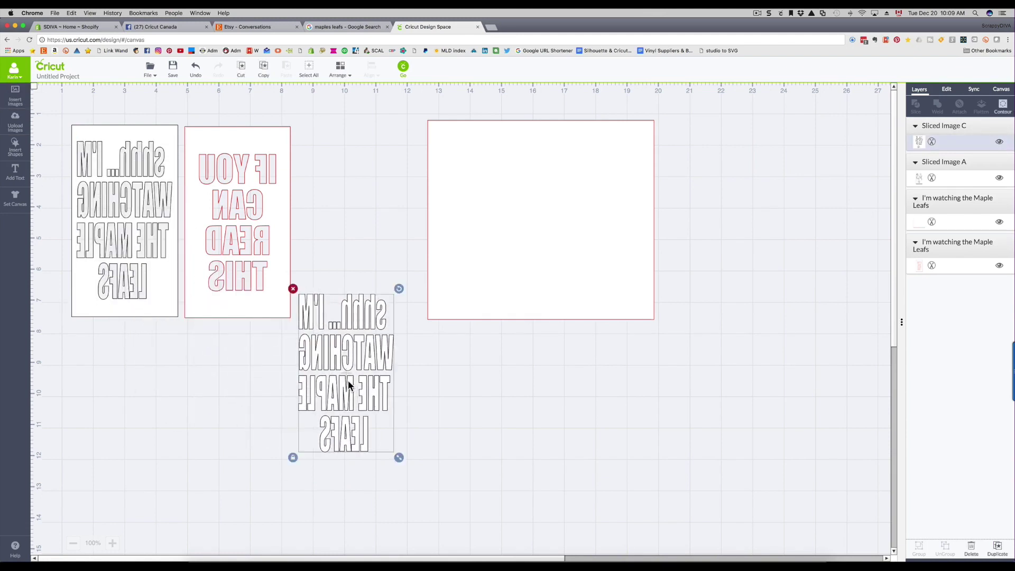
pyautogui.press('Delete')
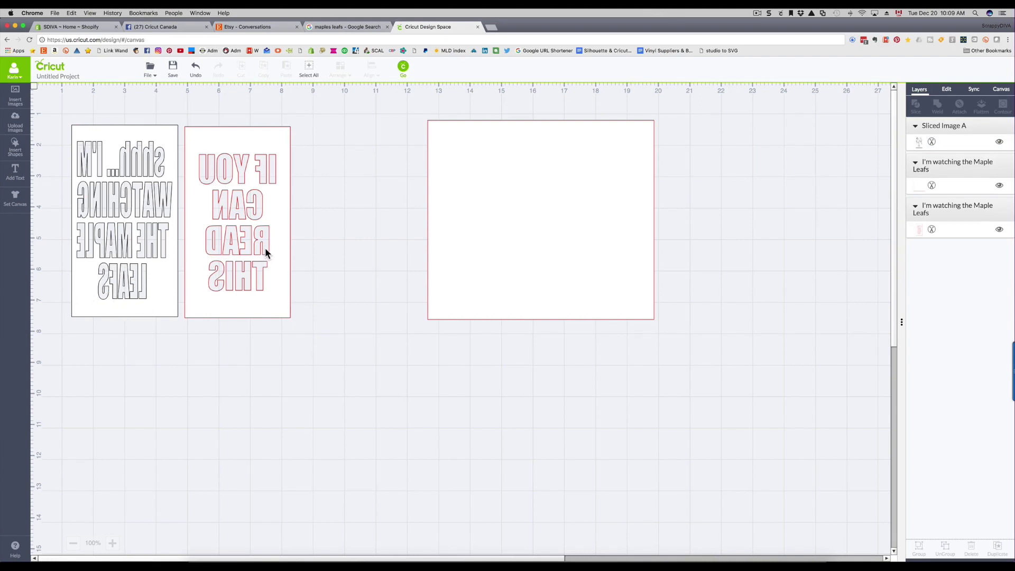
# Place the large blank rectangle around both lettering panels and send it to the back.
pyautogui.moveTo(482, 211); pyautogui.dragTo(122, 209)
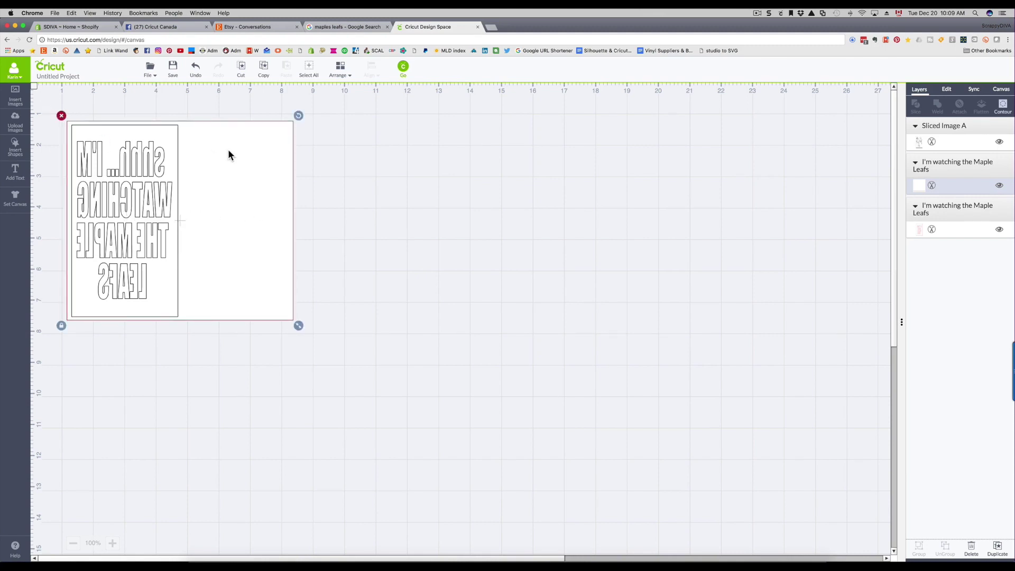
pyautogui.moveTo(228, 153); pyautogui.dragTo(228, 154)
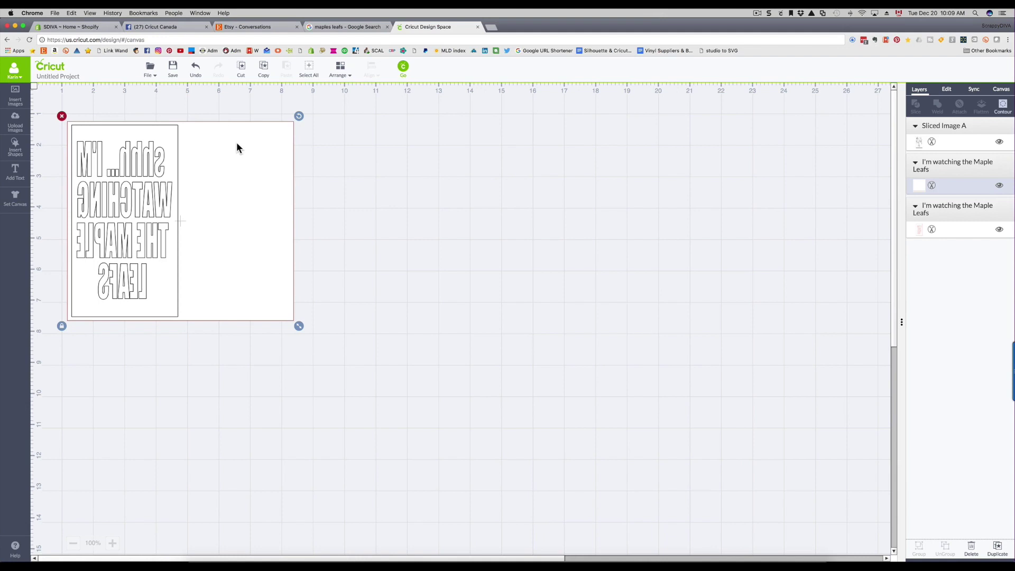
pyautogui.click(340, 69)
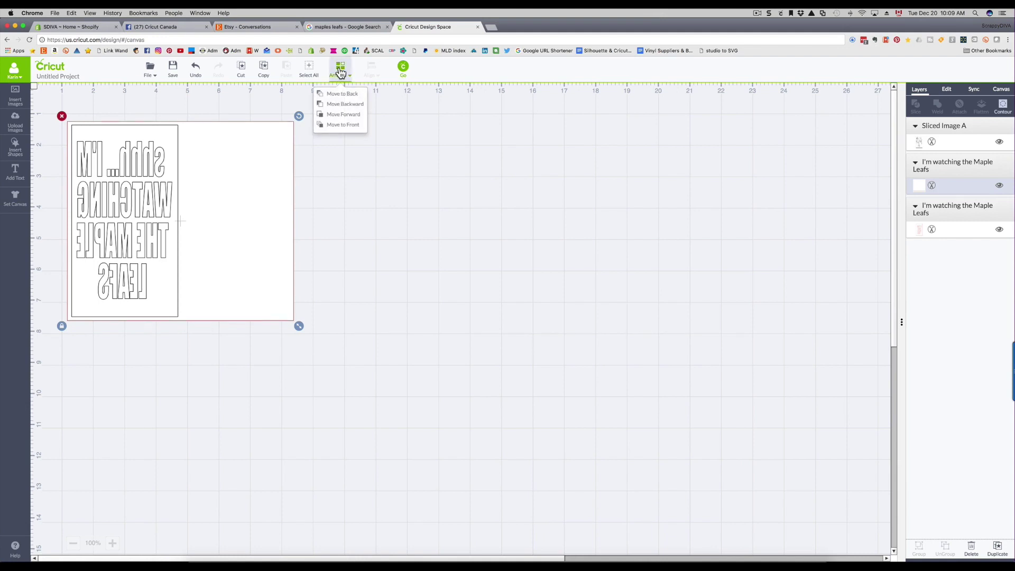
pyautogui.click(341, 95)
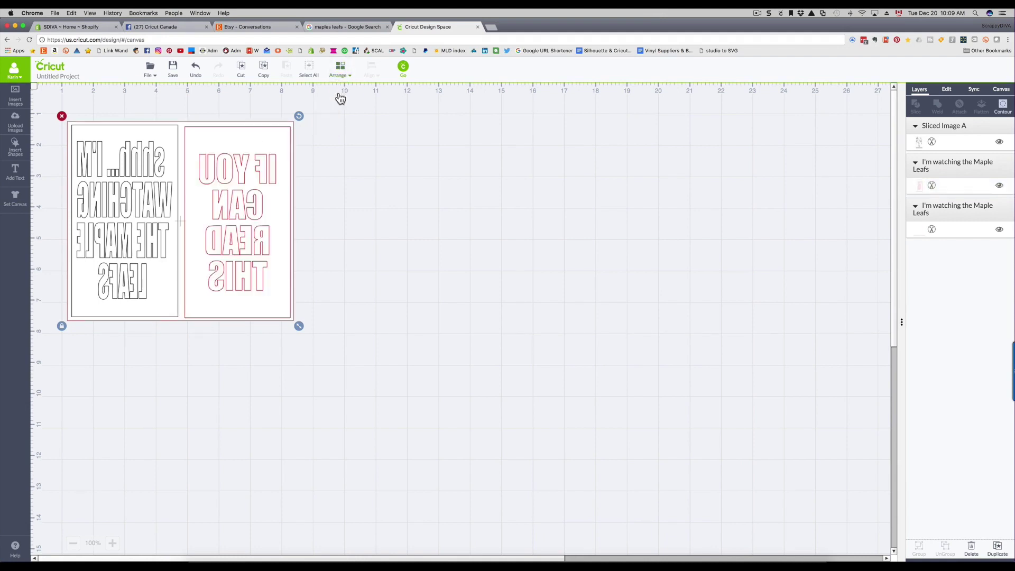
pyautogui.click(409, 266)
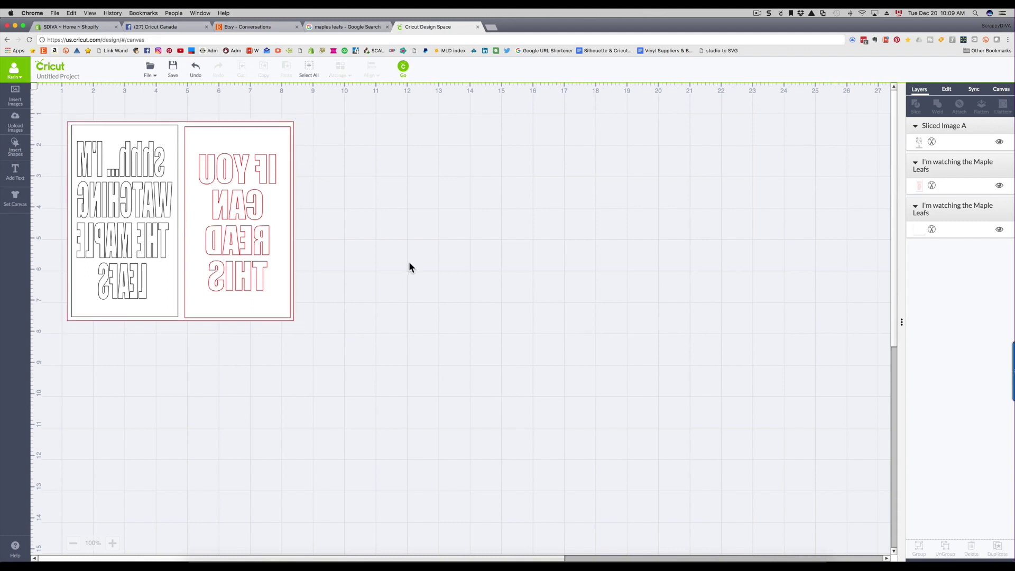
# Group both lettering panels with the large backing rectangle and shift the group slightly away from the canvas corner.
pyautogui.moveTo(54, 110); pyautogui.dragTo(356, 399)
pyautogui.rightClick(255, 226)
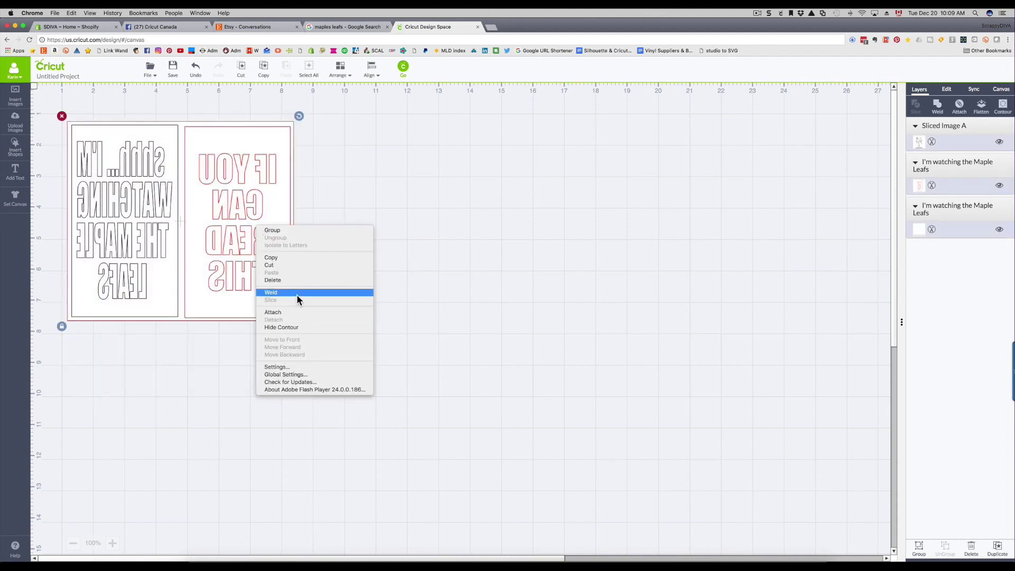
pyautogui.click(289, 230)
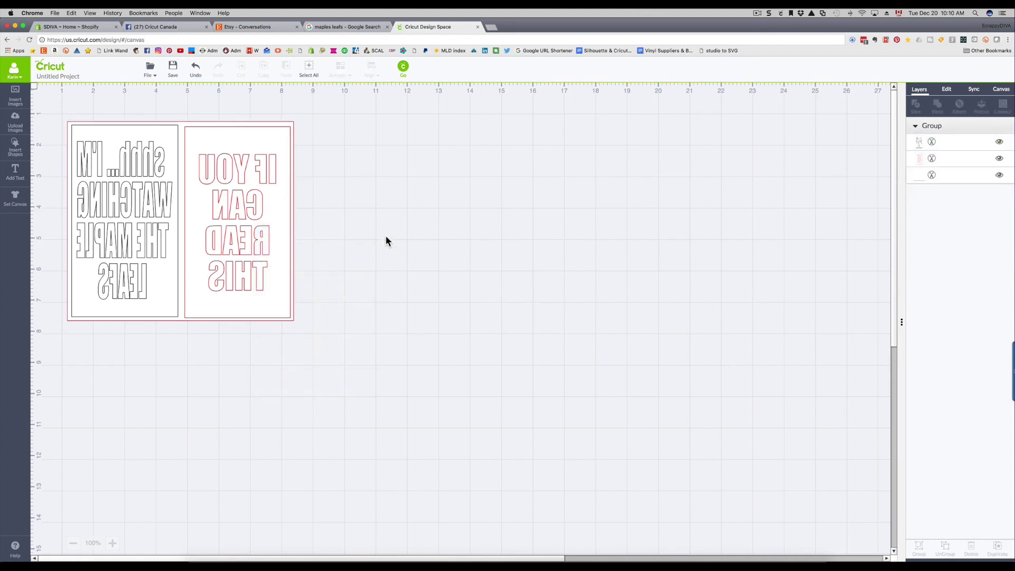
pyautogui.moveTo(228, 180); pyautogui.dragTo(242, 204)
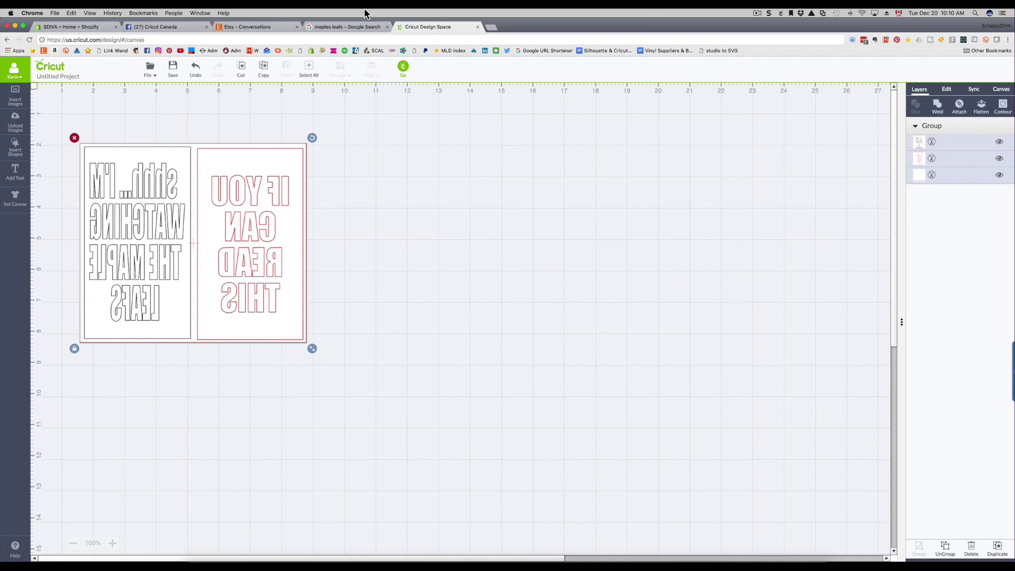
# Preview how the grouped design is laid out on each cutting mat, then return to the canvas.
pyautogui.click(405, 64)
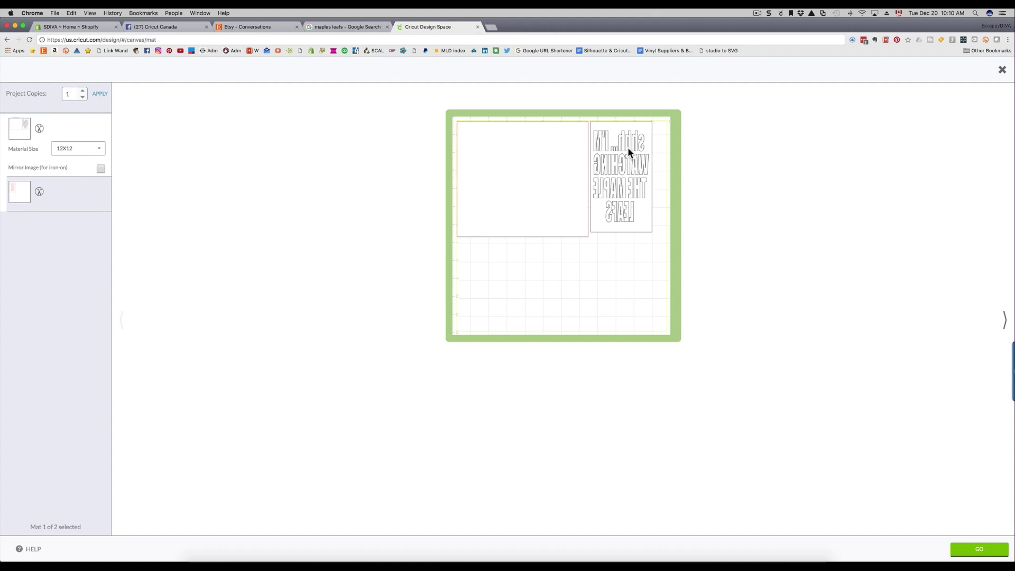
pyautogui.click(23, 193)
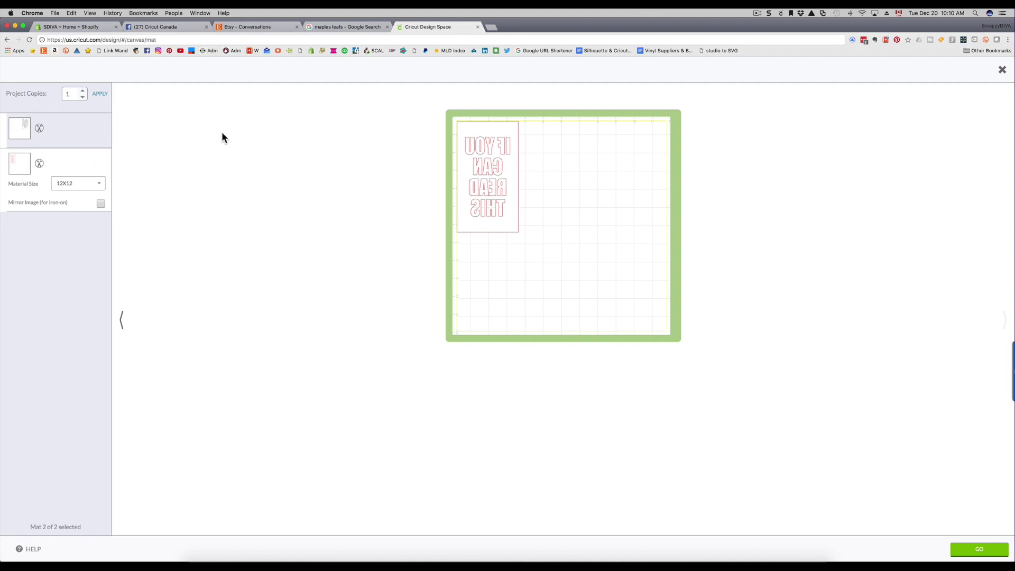
pyautogui.click(1002, 69)
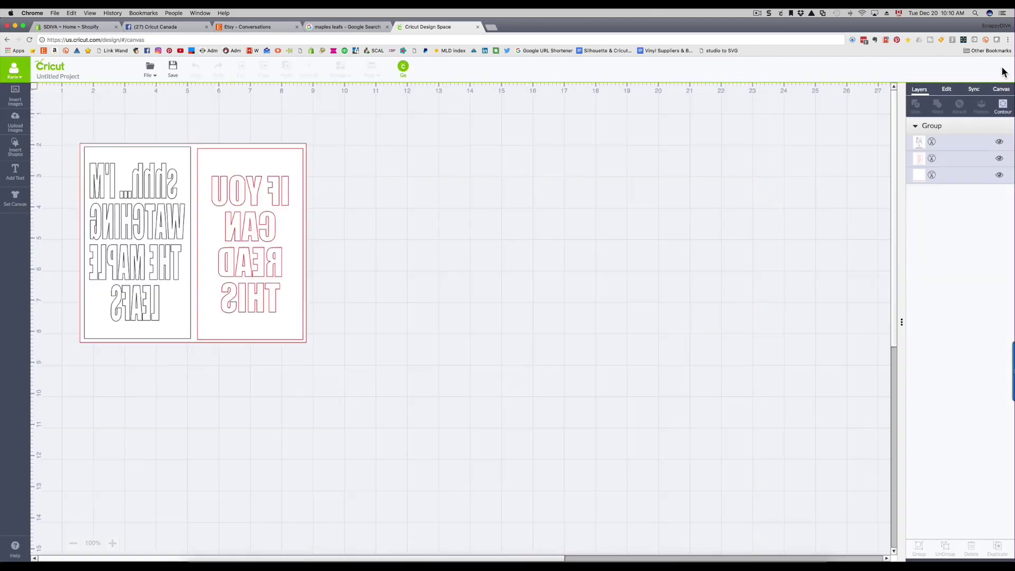
# Attach both lettering panels and the backing rectangle so they hold their positions for cutting.
pyautogui.moveTo(58, 117); pyautogui.dragTo(354, 381)
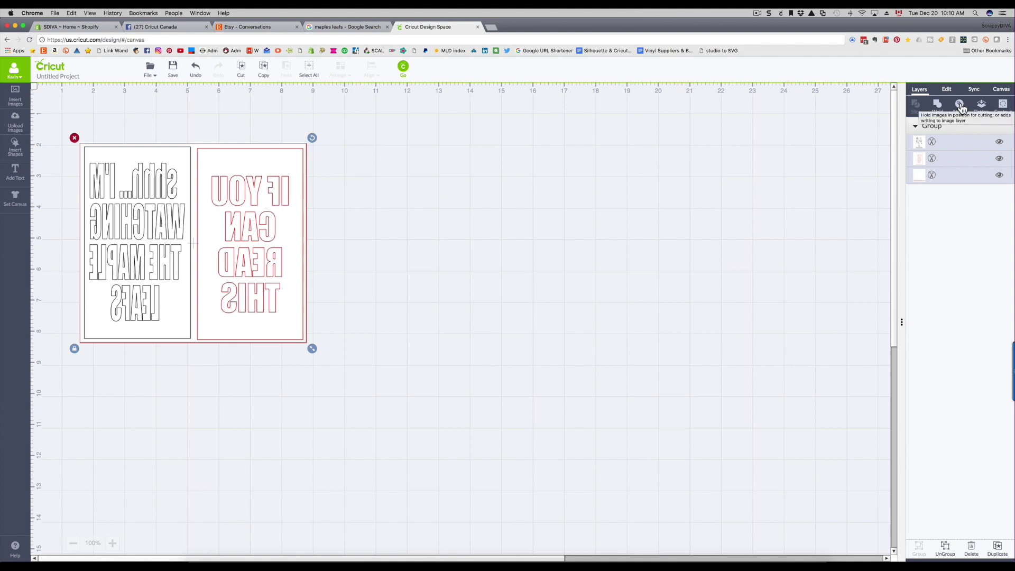
pyautogui.rightClick(194, 180)
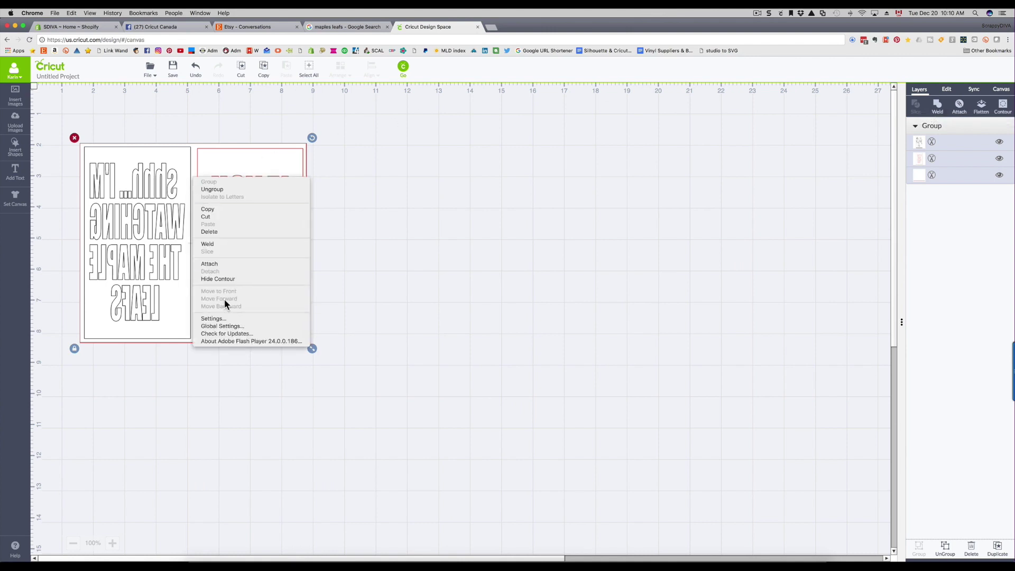
pyautogui.click(211, 263)
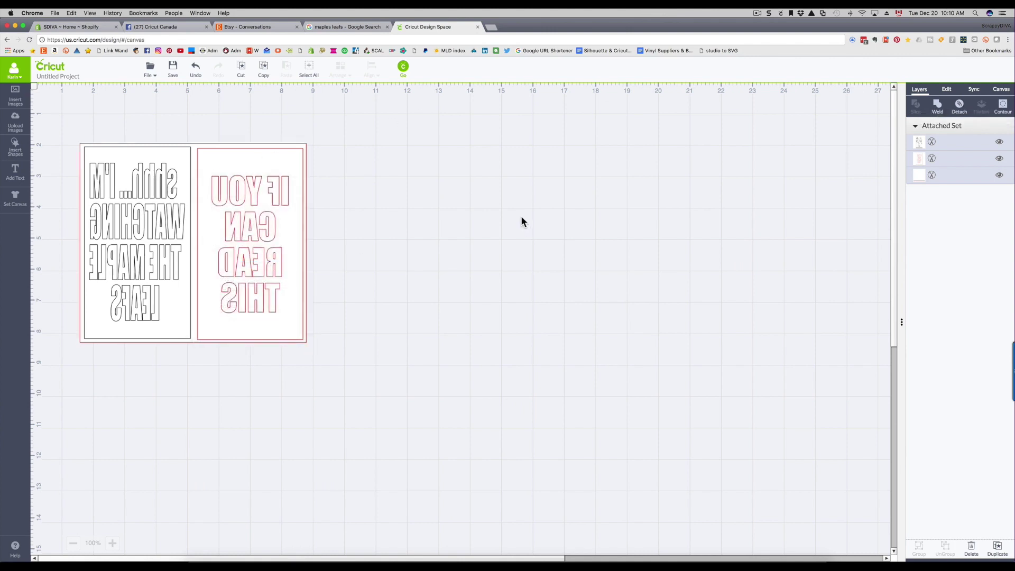
# Send the attached design to the mat preview and set its material size to 12X24.
pyautogui.click(403, 66)
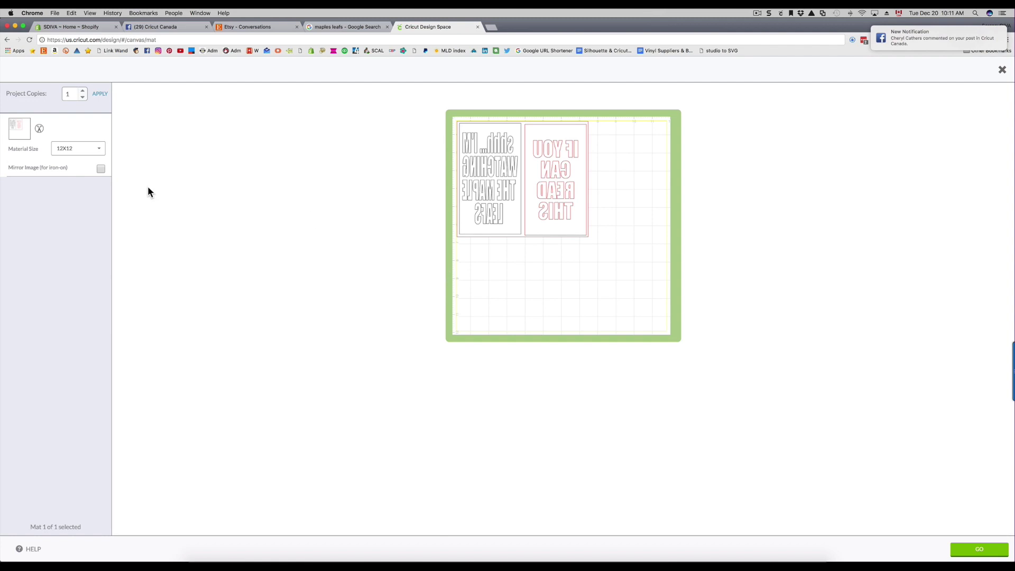
pyautogui.click(99, 150)
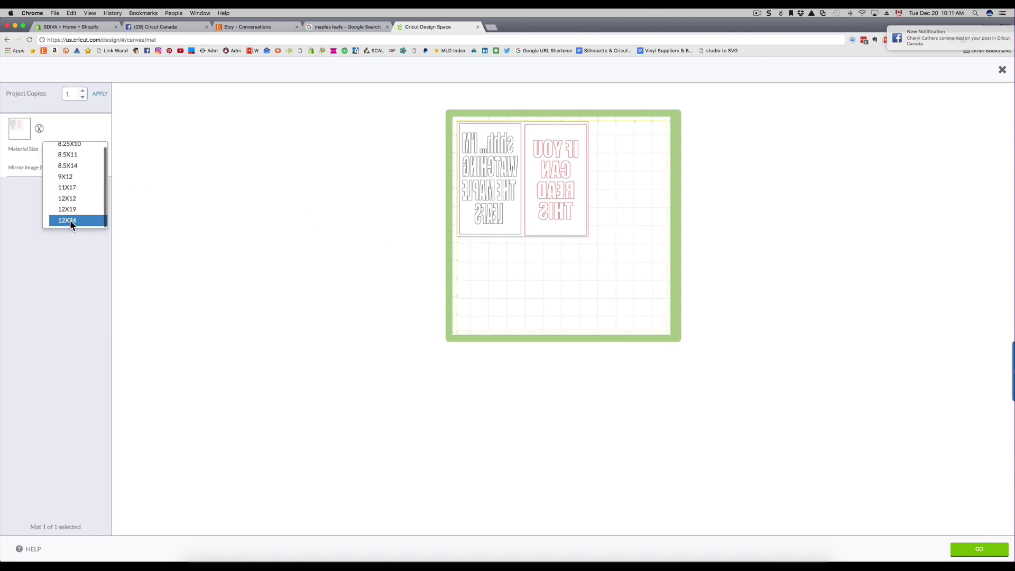
pyautogui.click(70, 220)
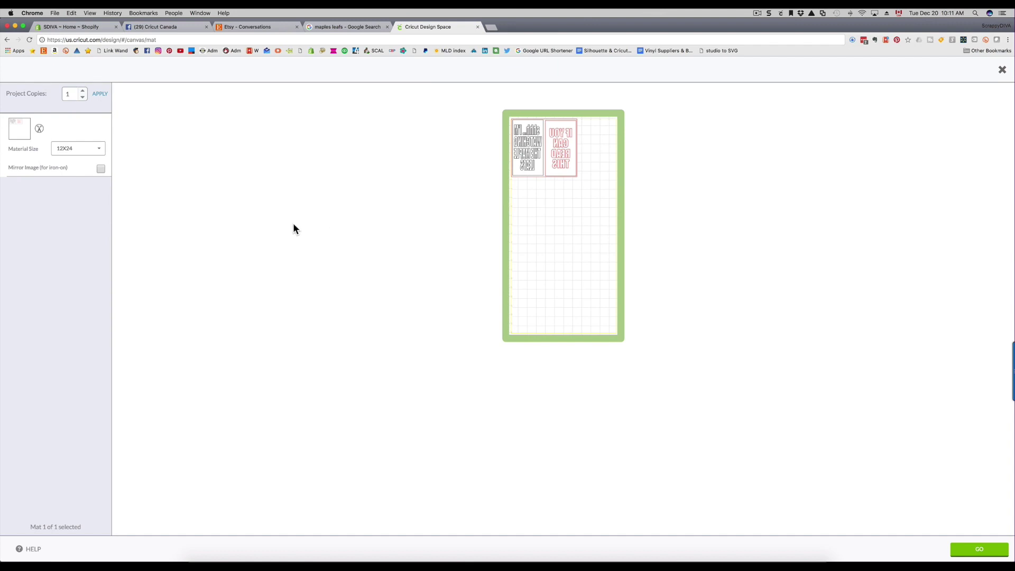